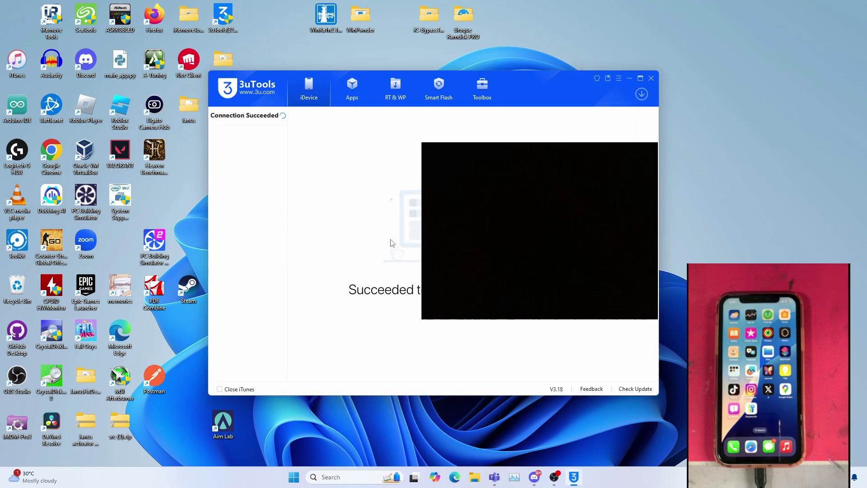
Maximize Smart Flash and download the iOS 17.7 firmware for the iPhone XR
{"action": "left_click", "coordinate": [434, 96]}
{"action": "double_click", "coordinate": [434, 96]}
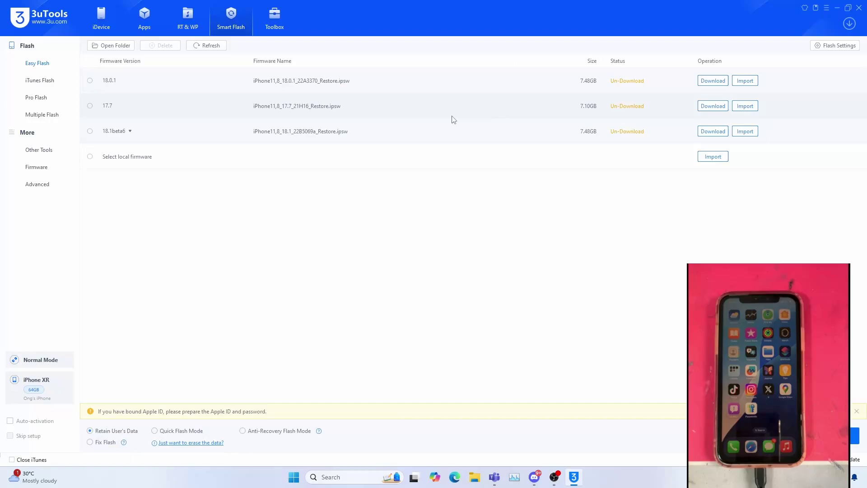
{"action": "left_click", "coordinate": [708, 108]}
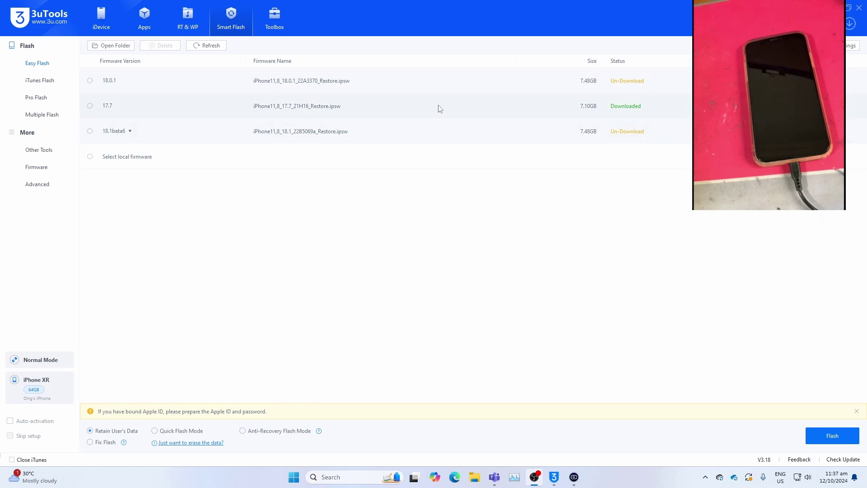
Start flashing the selected 17.7 firmware in Quick Flash Mode
{"action": "left_click", "coordinate": [91, 107]}
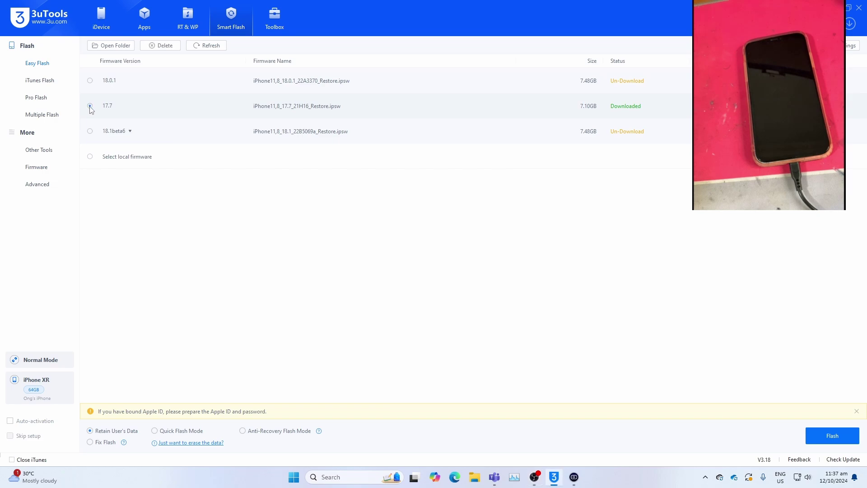
{"action": "left_click", "coordinate": [155, 430]}
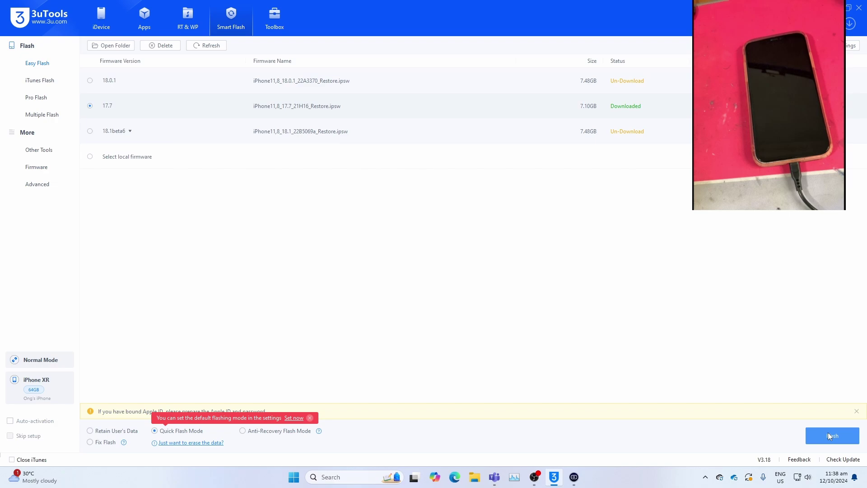
{"action": "left_click", "coordinate": [830, 435]}
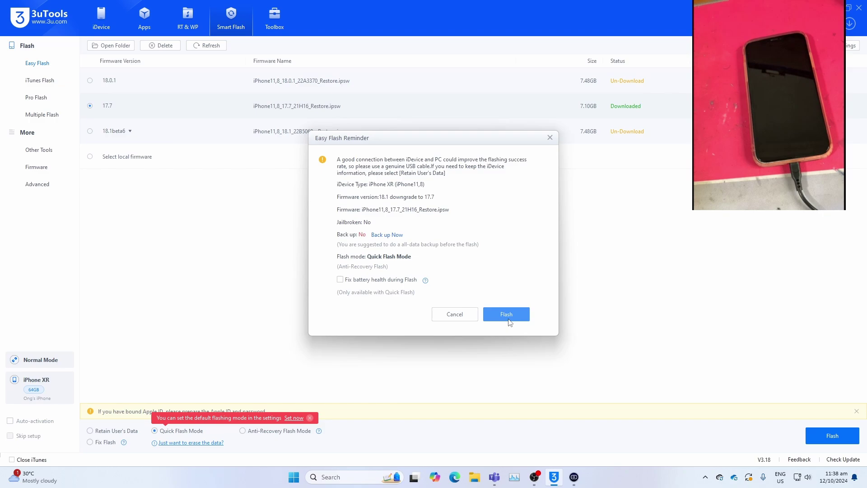
Confirm the Easy Flash Reminder to begin the 17.7 downgrade and let it complete
{"action": "left_click", "coordinate": [511, 318]}
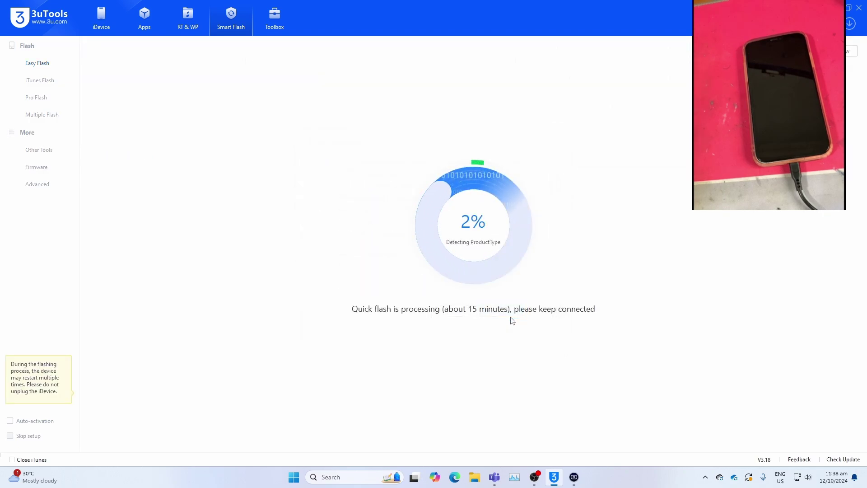